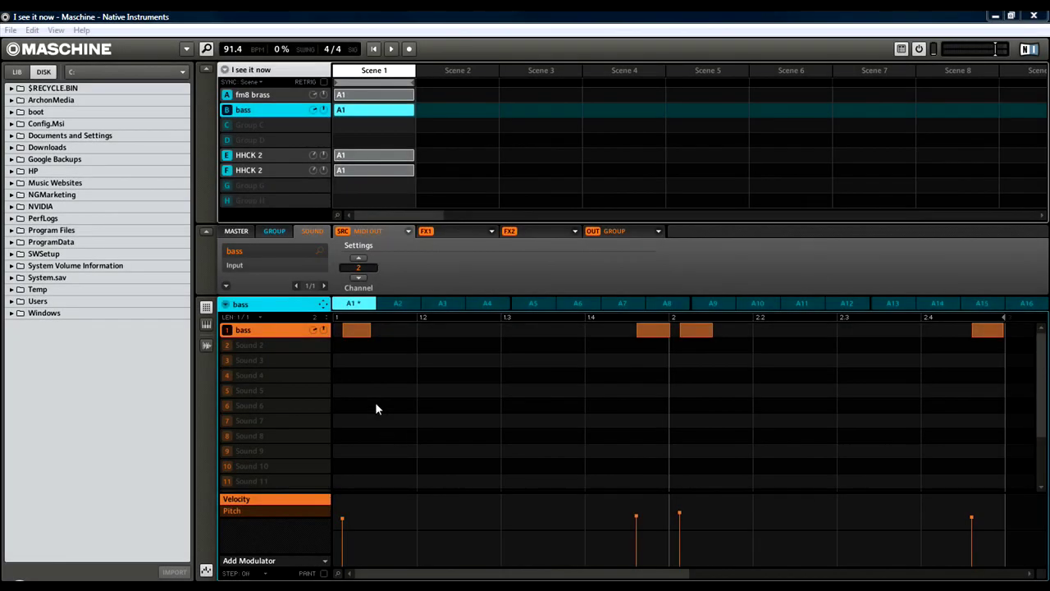
- Confirm the bass sound stays on MIDI Out, then select the fm8 brass group (channel 1)
click(251, 96)
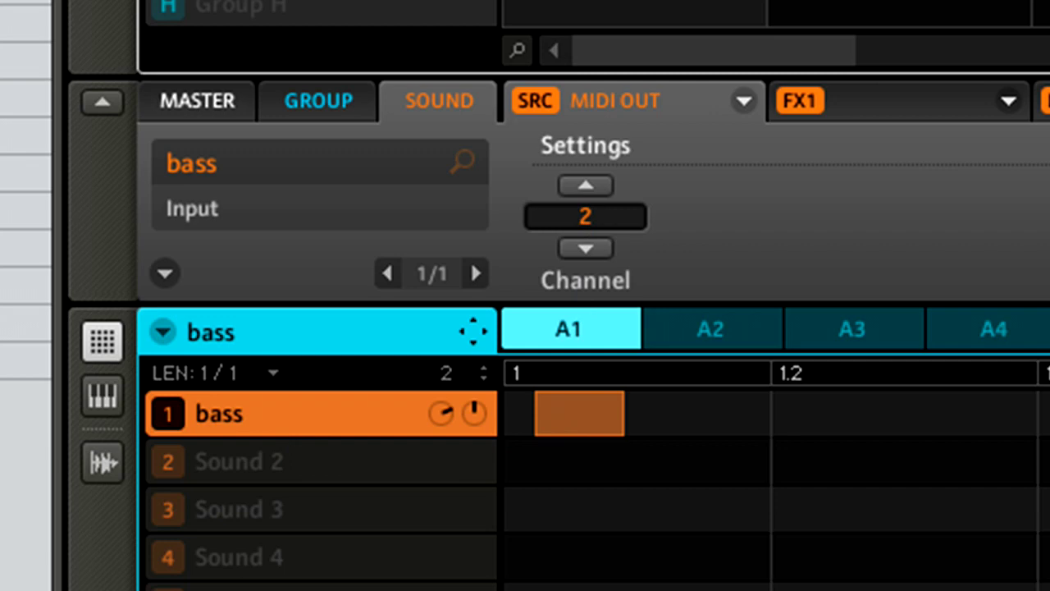
click(744, 101)
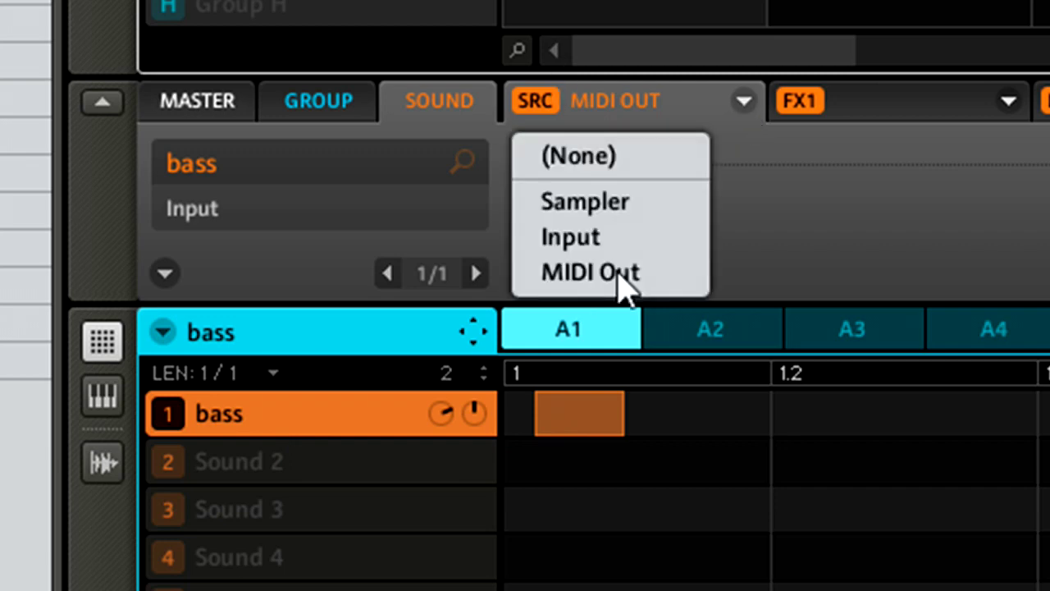
click(774, 197)
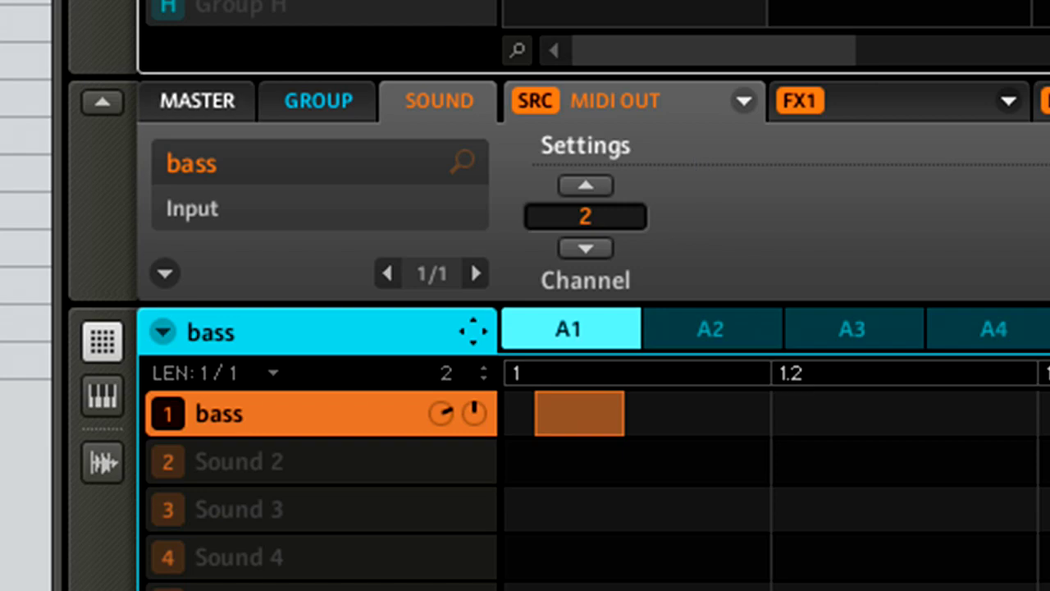
click(269, 97)
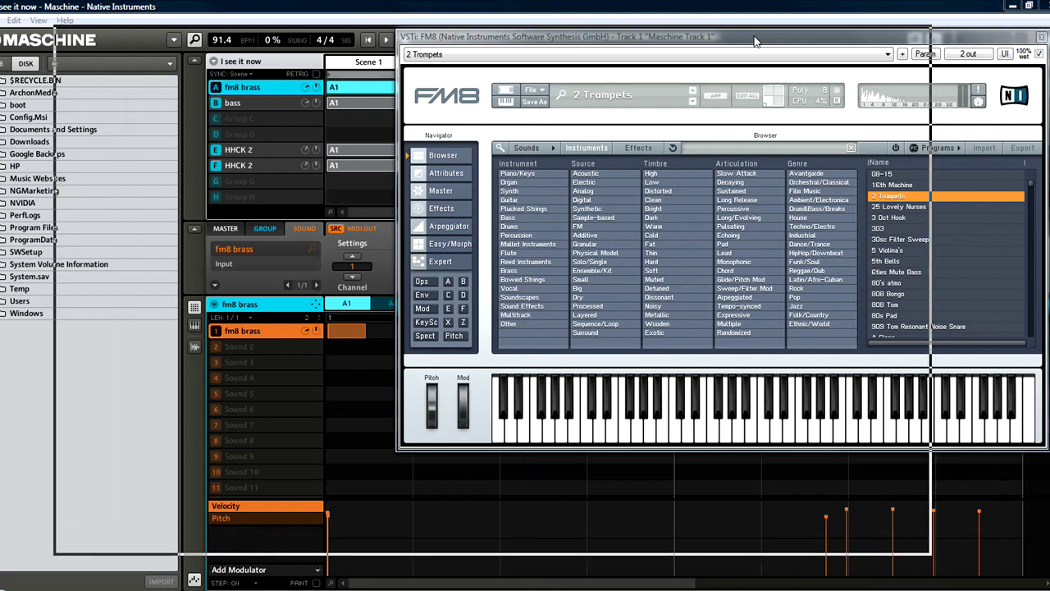
- Bring REAPER forward and close its FM8 instrument window to reveal the mixer
click(754, 34)
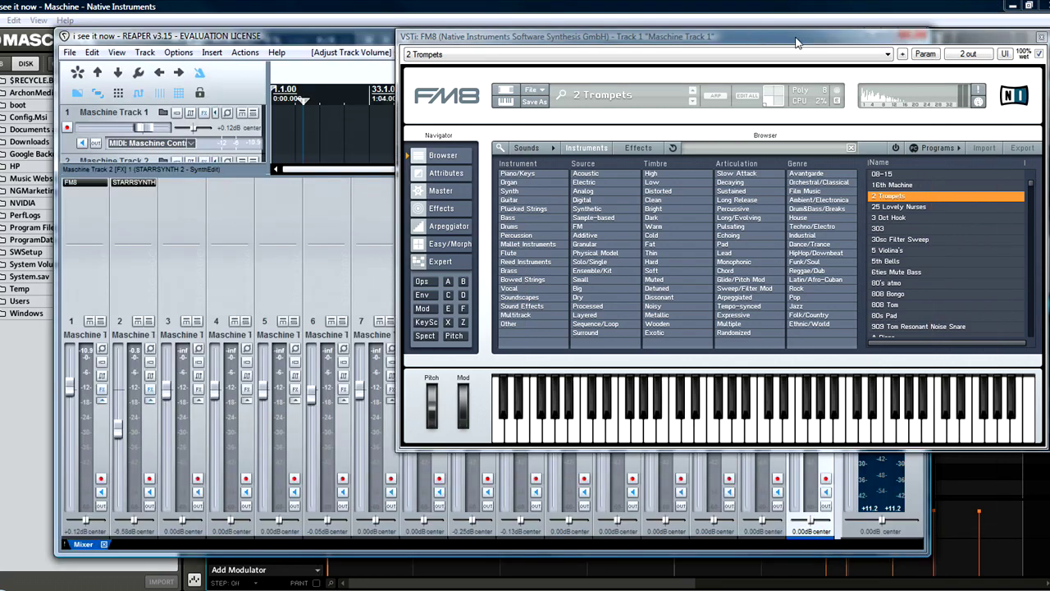
click(1041, 37)
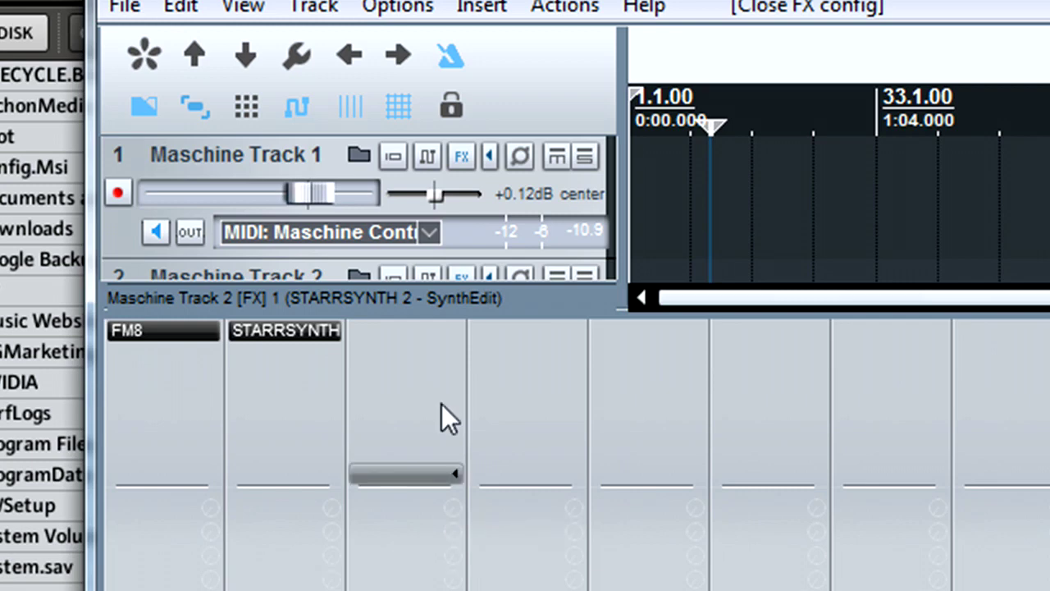
click(428, 233)
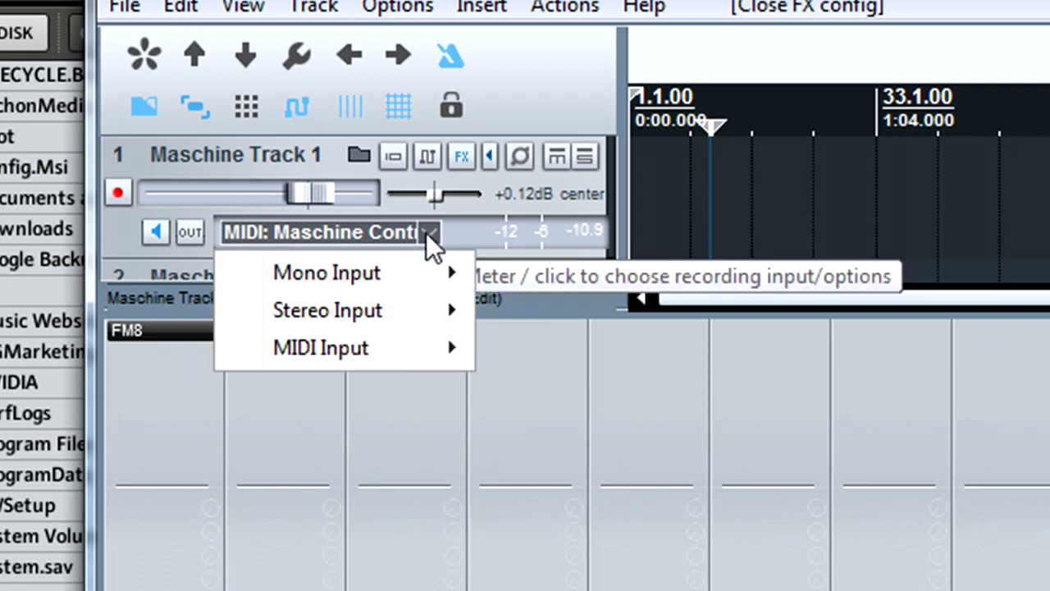
mouse_move(345, 348)
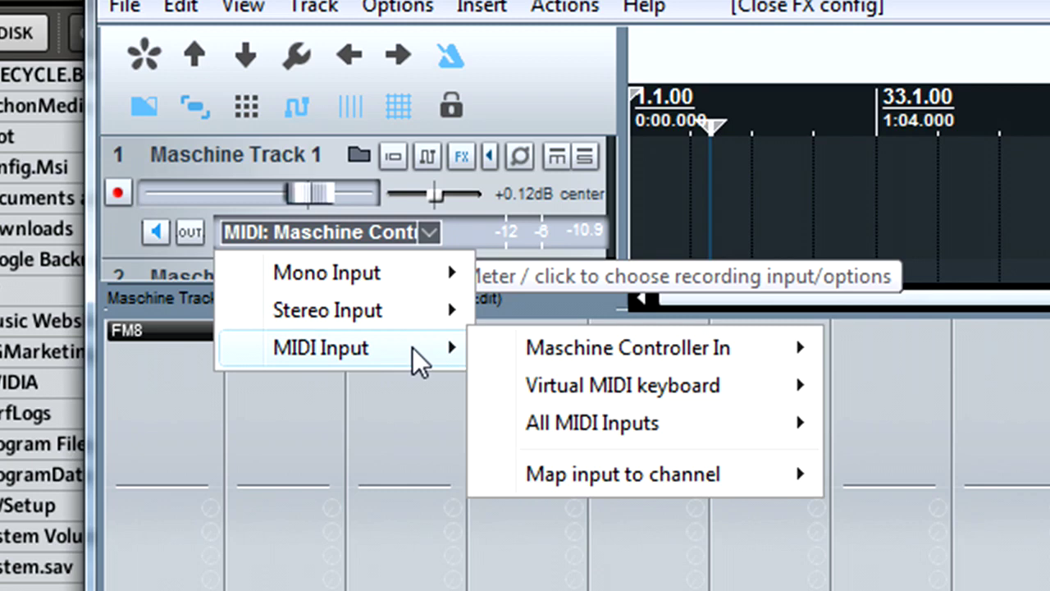
mouse_move(627, 348)
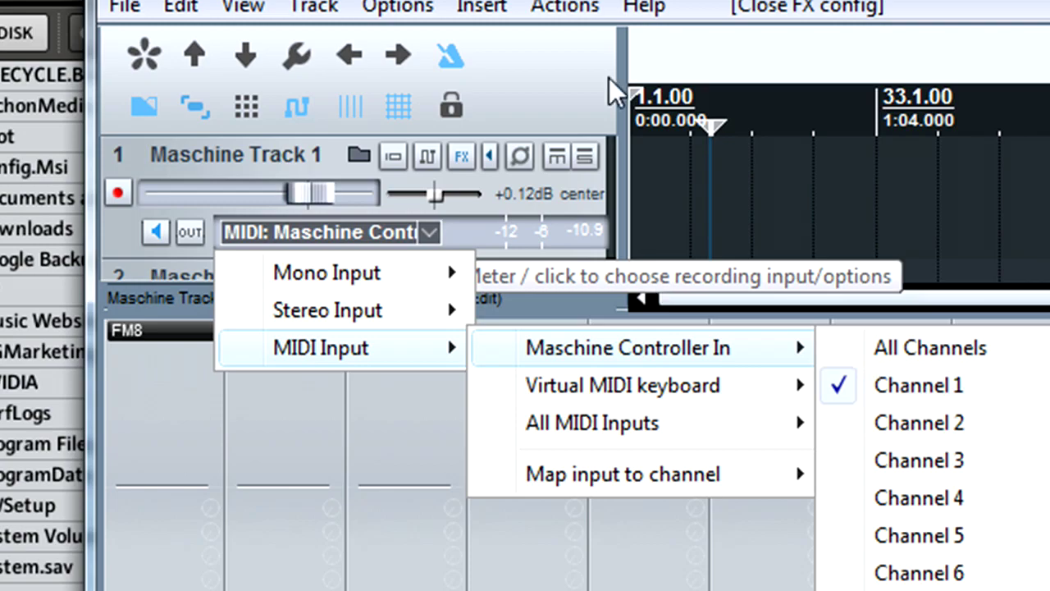
click(581, 78)
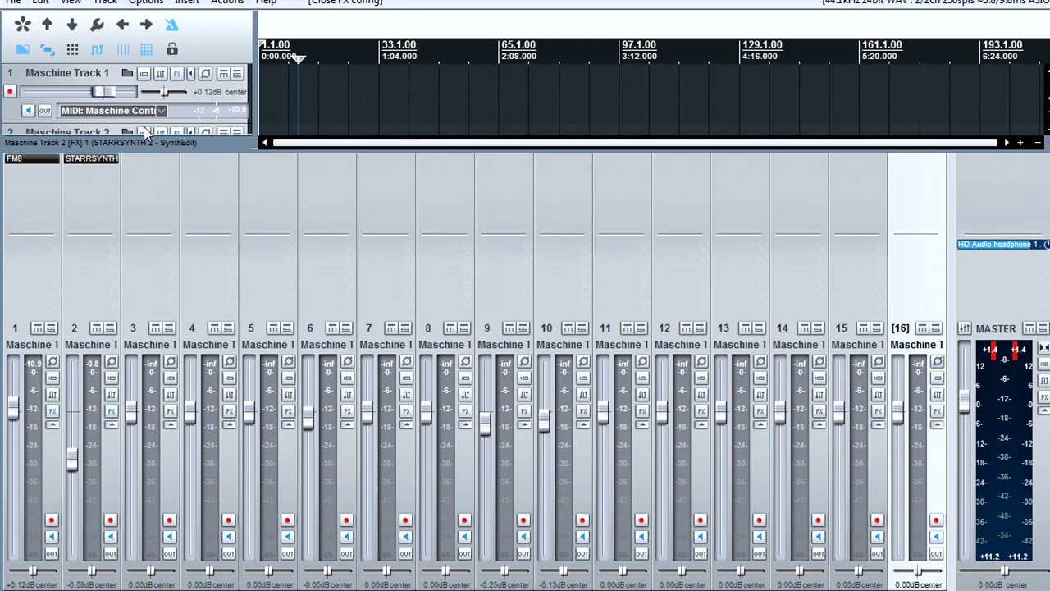
click(20, 3)
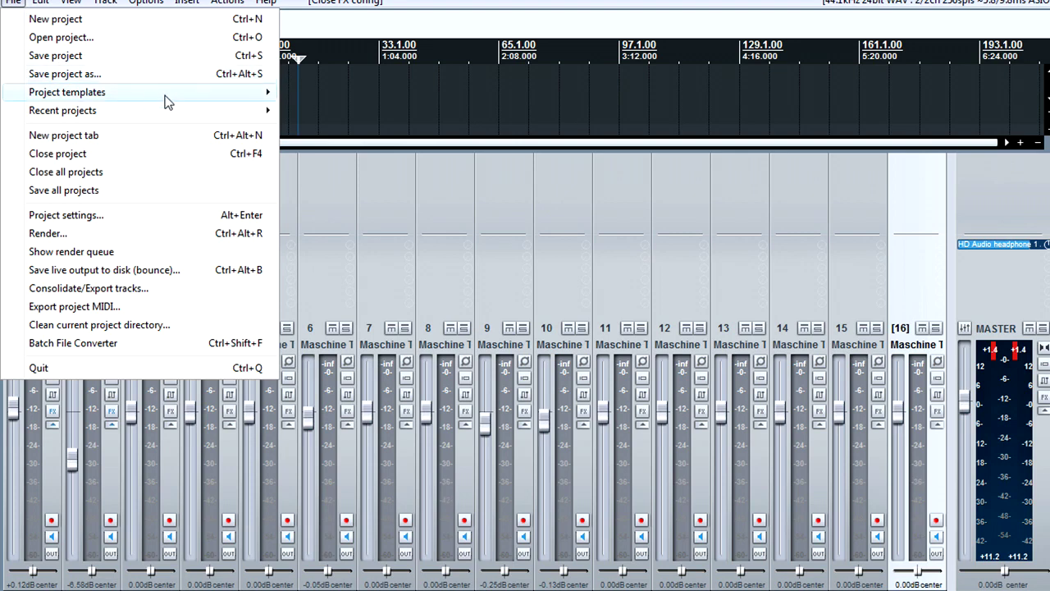
mouse_move(67, 92)
click(297, 33)
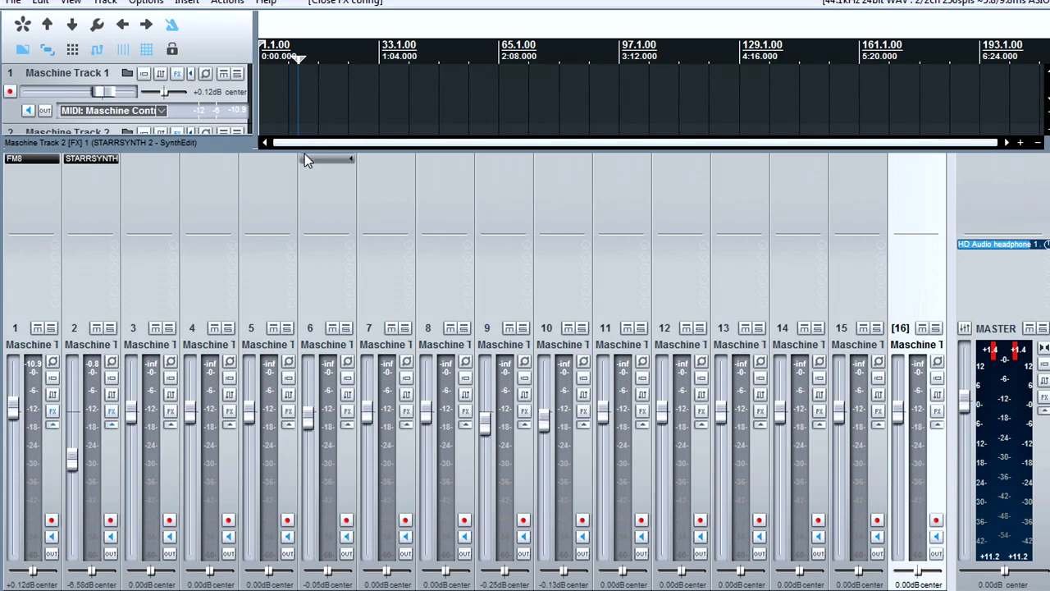
- Enlarge the track list to show track 2 and inspect track 1's recording options unchanged
drag(292, 153, 291, 206)
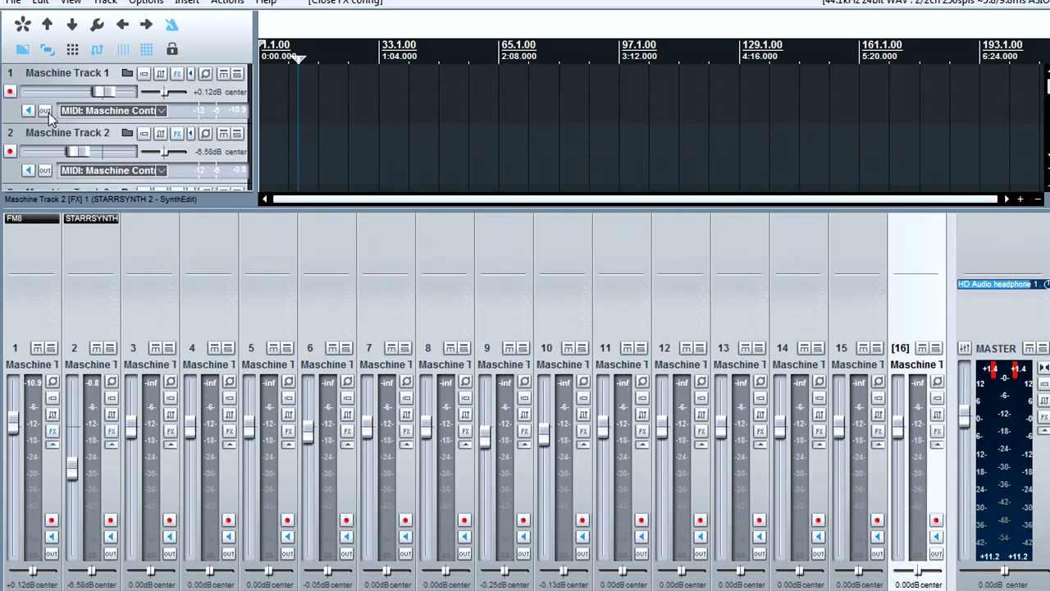
right_click(48, 112)
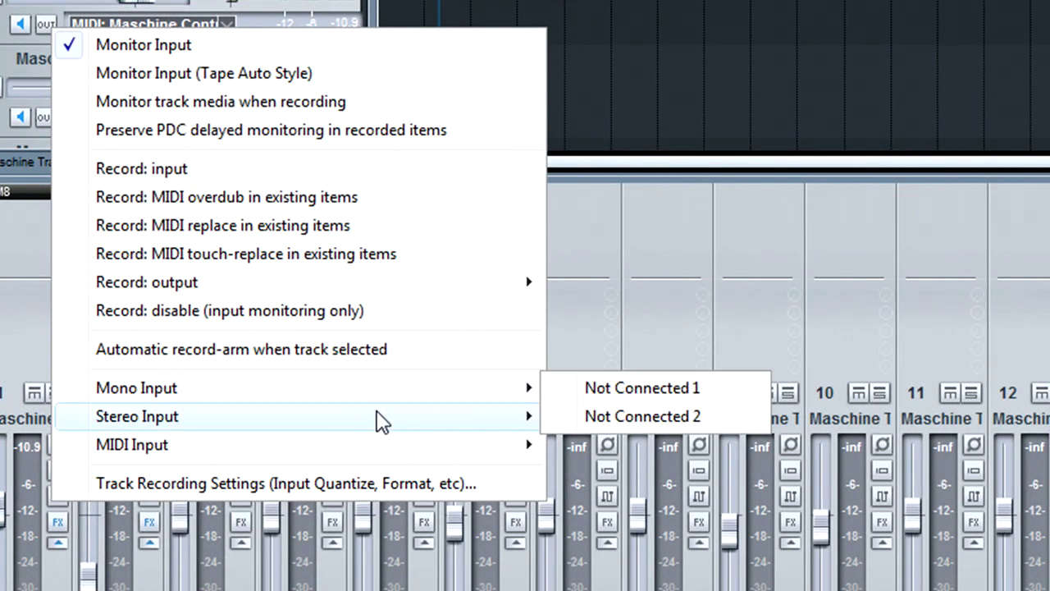
mouse_move(205, 283)
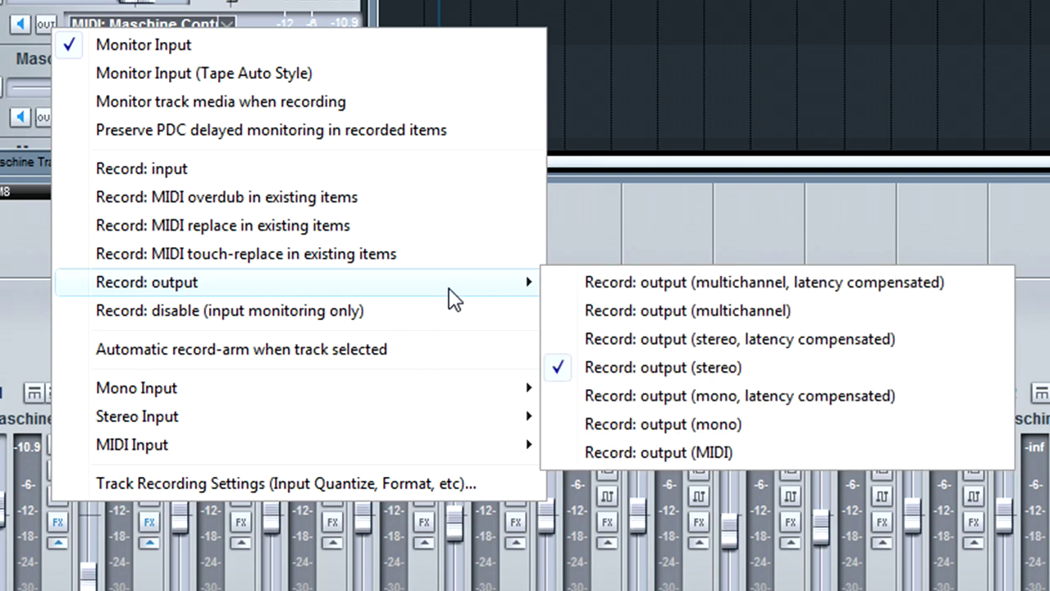
key(Escape)
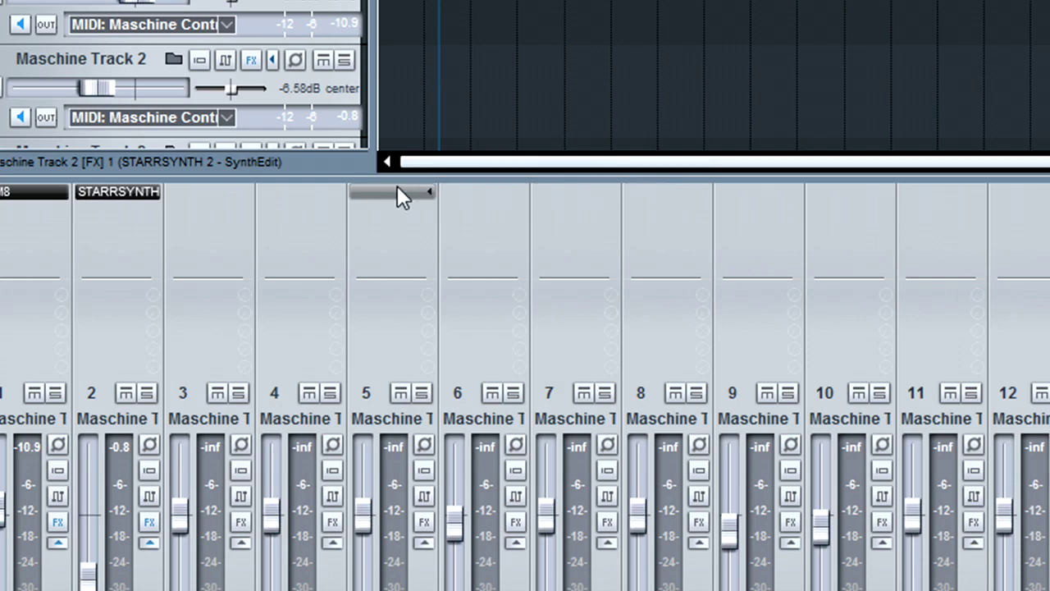
drag(374, 182, 387, 98)
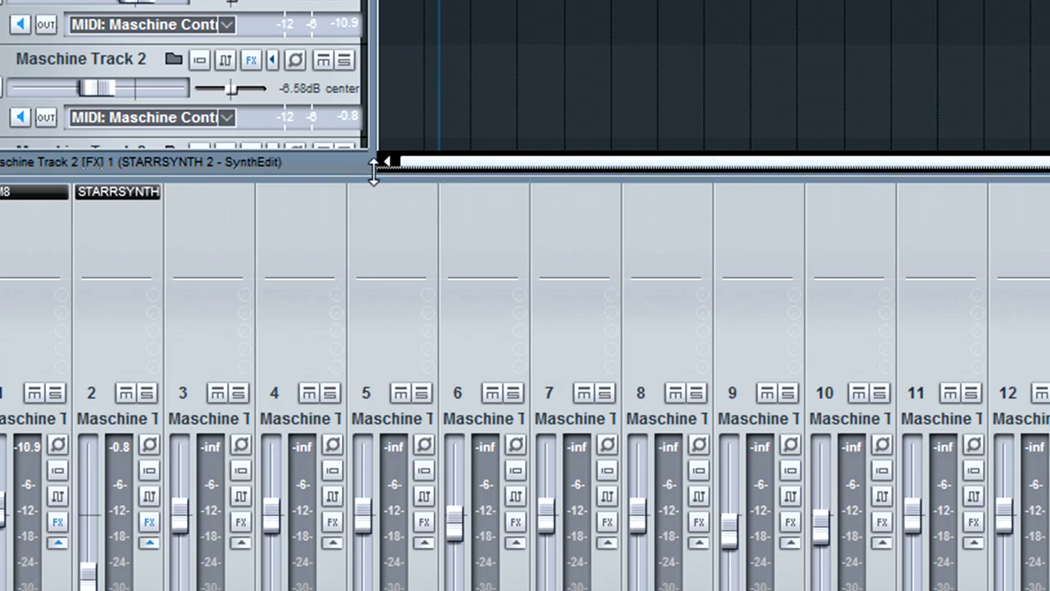
- Raise the splitter so the mixer shows all 16 Maschine tracks plus master
drag(388, 98, 387, 96)
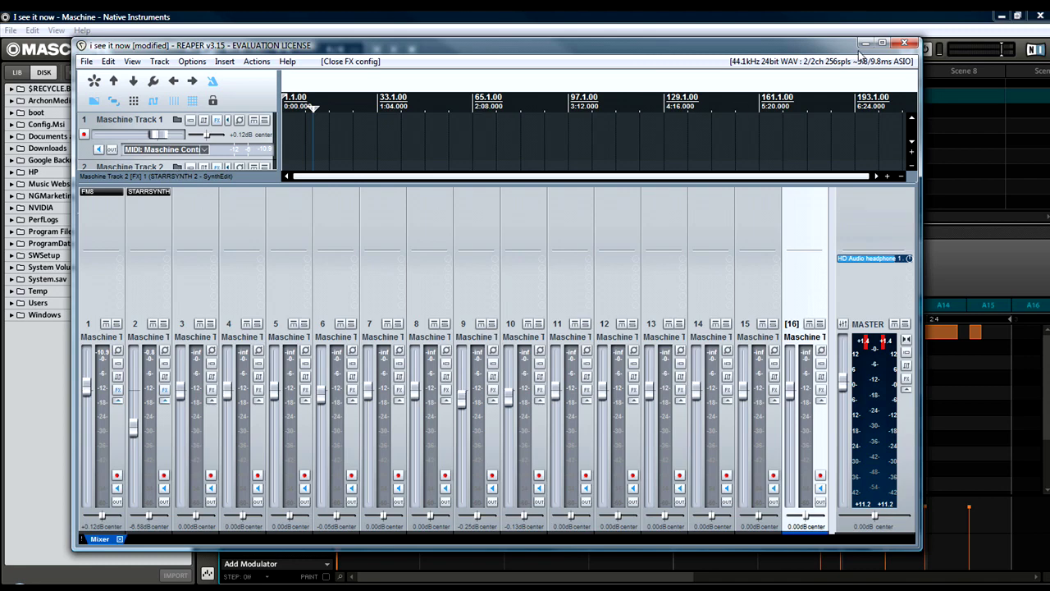
- Close the FM8 and STARRSYNTH 2 instrument windows to reveal Maschine's empty Group C
drag(759, 50, 827, 91)
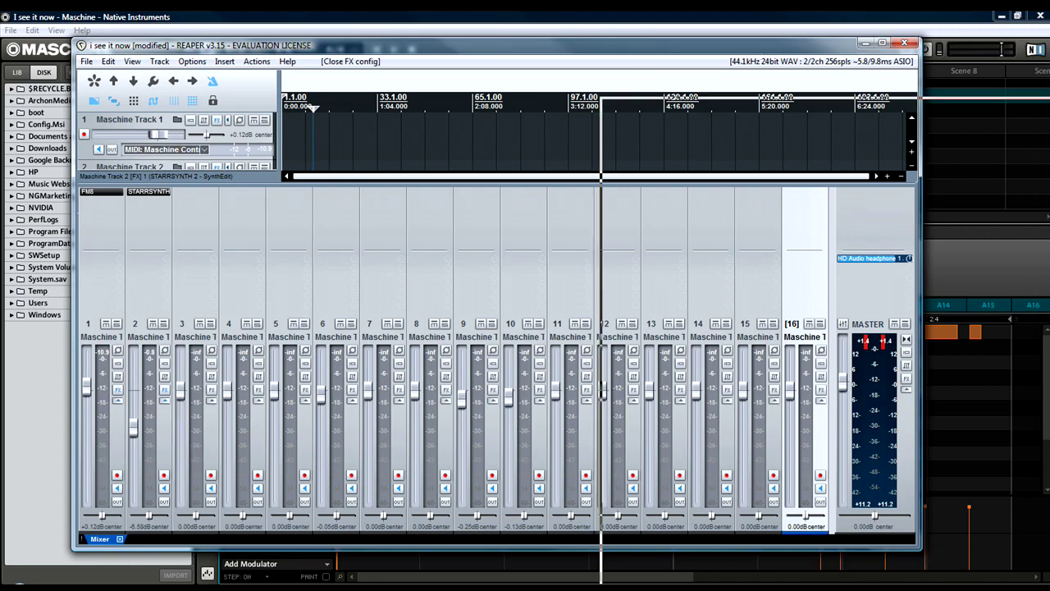
click(1001, 49)
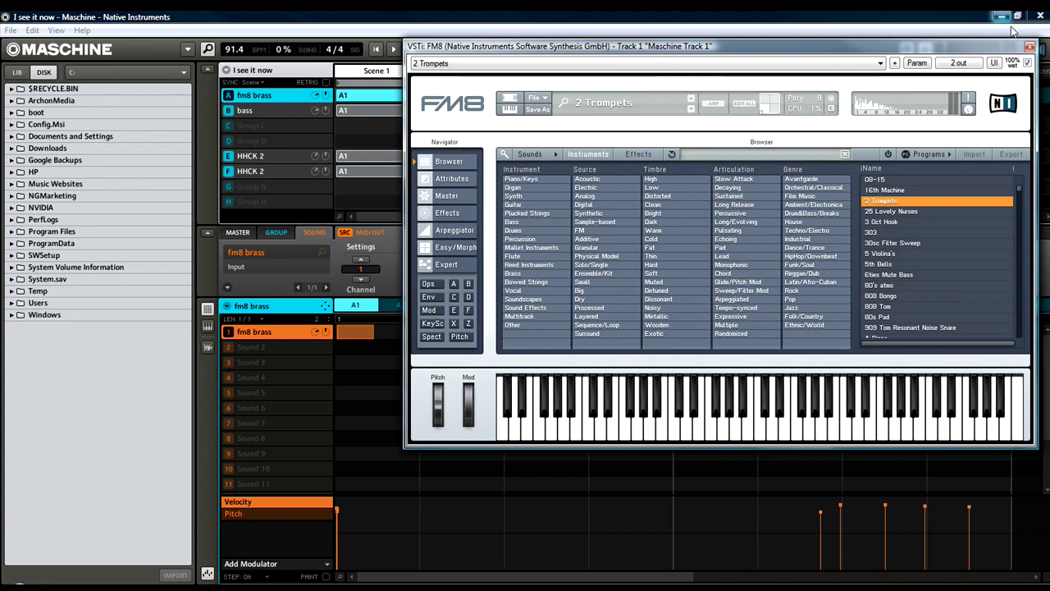
click(1031, 47)
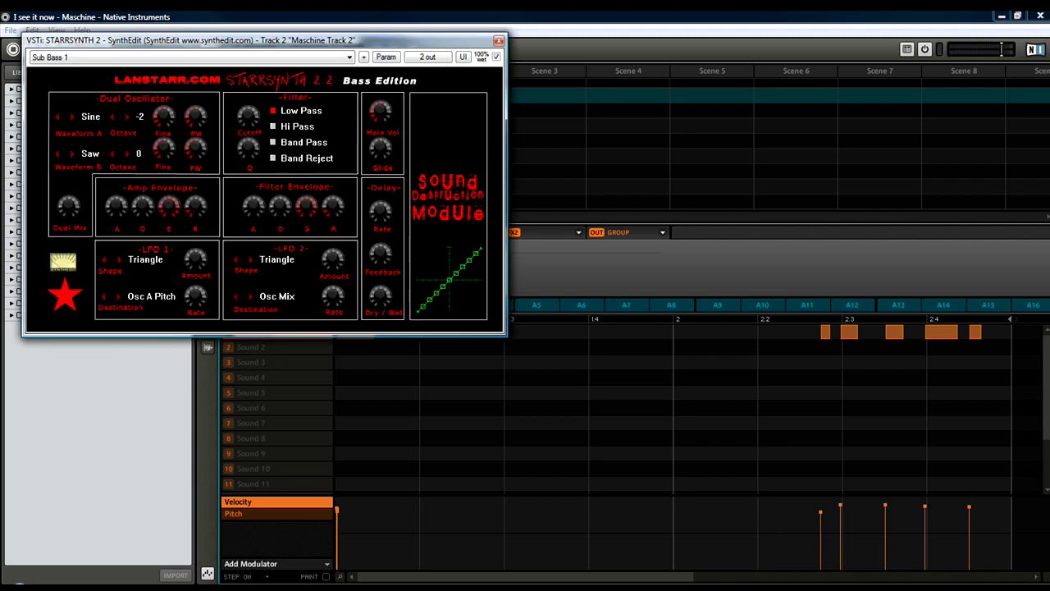
click(498, 40)
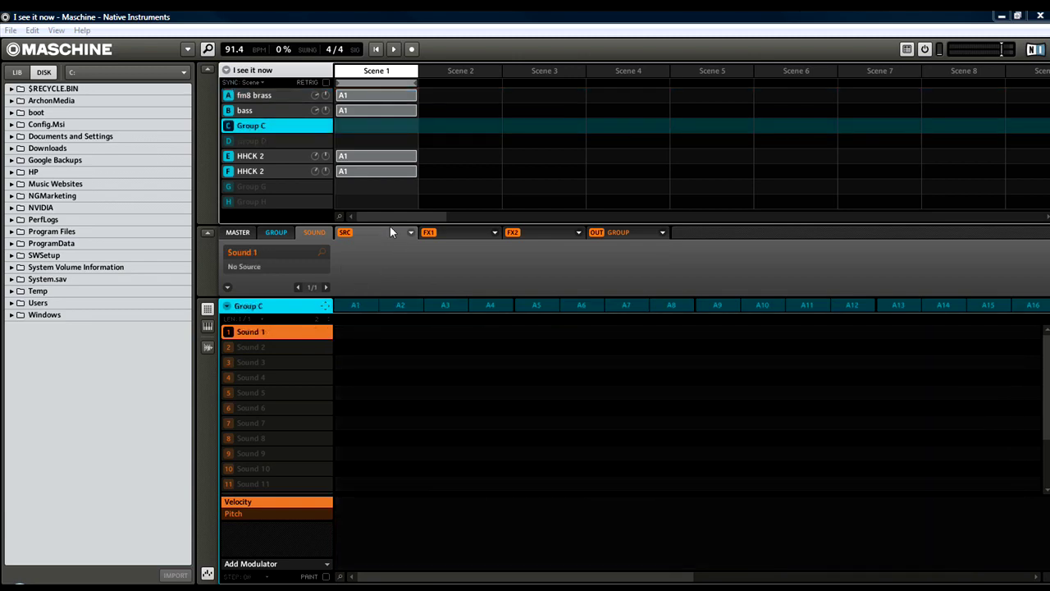
- Set Group C's Sound 1 source to MIDI Out on channel 3
click(412, 235)
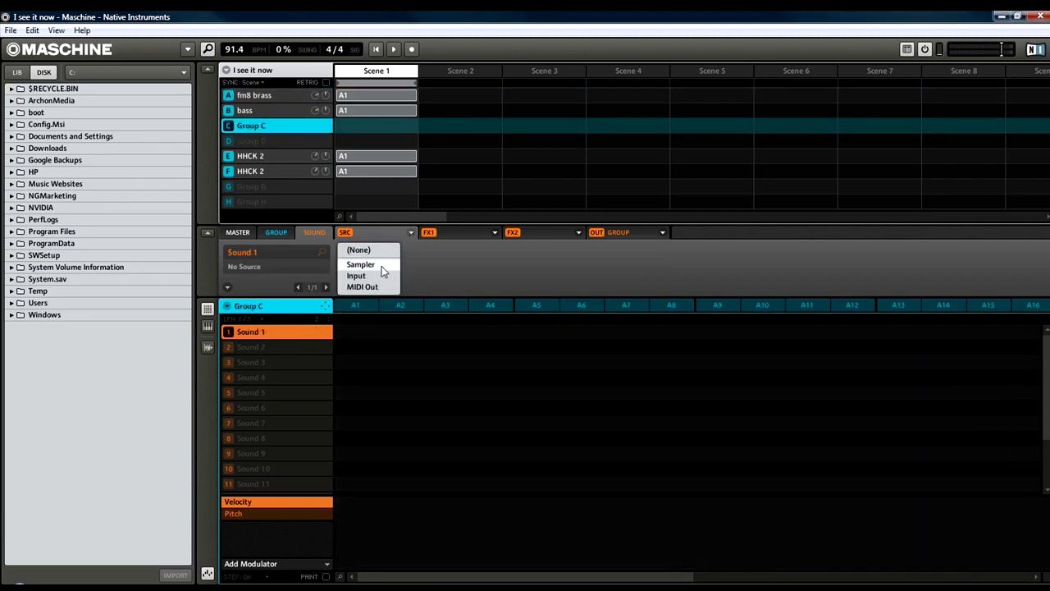
click(368, 285)
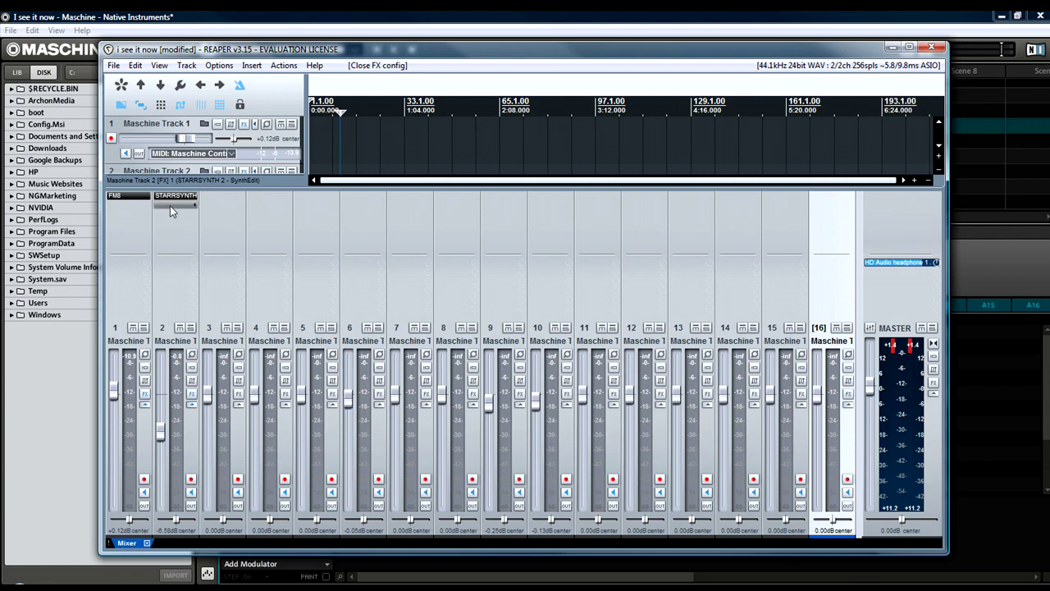
- Open Track 3's Add FX browser, close it, and return to Maschine
double_click(223, 200)
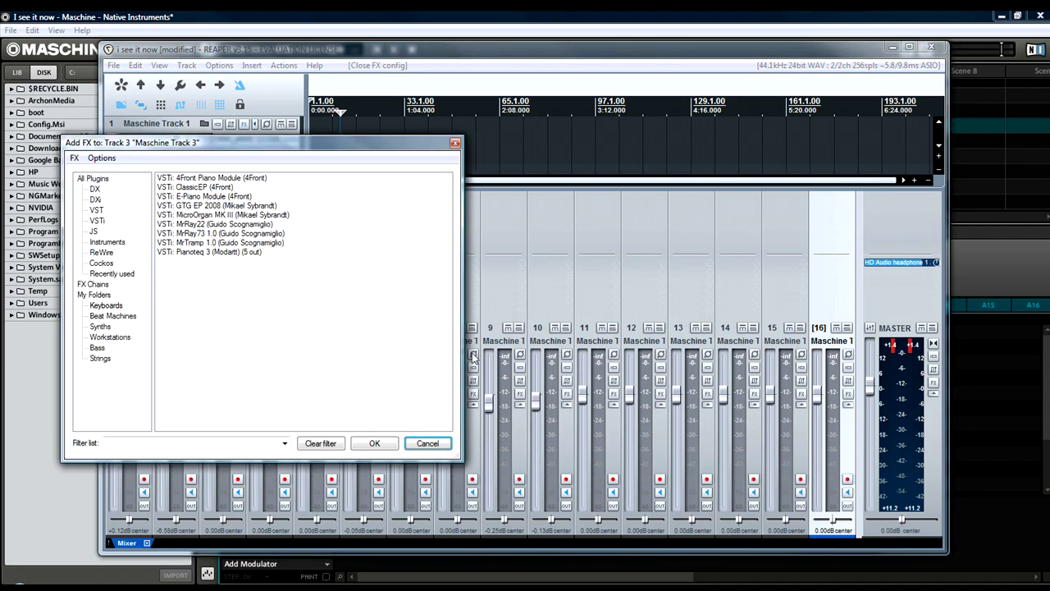
click(427, 443)
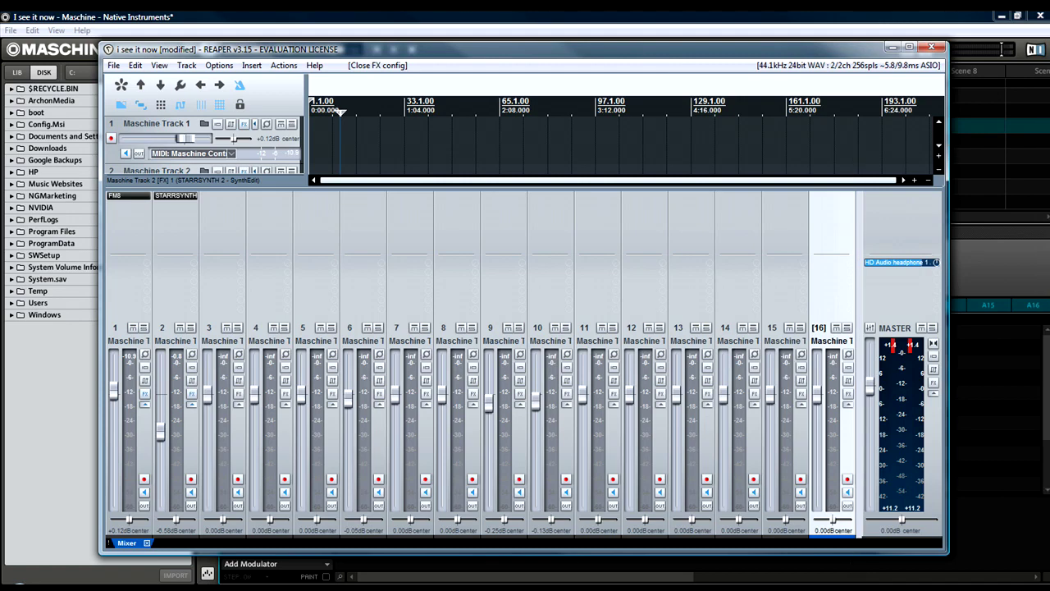
click(1003, 50)
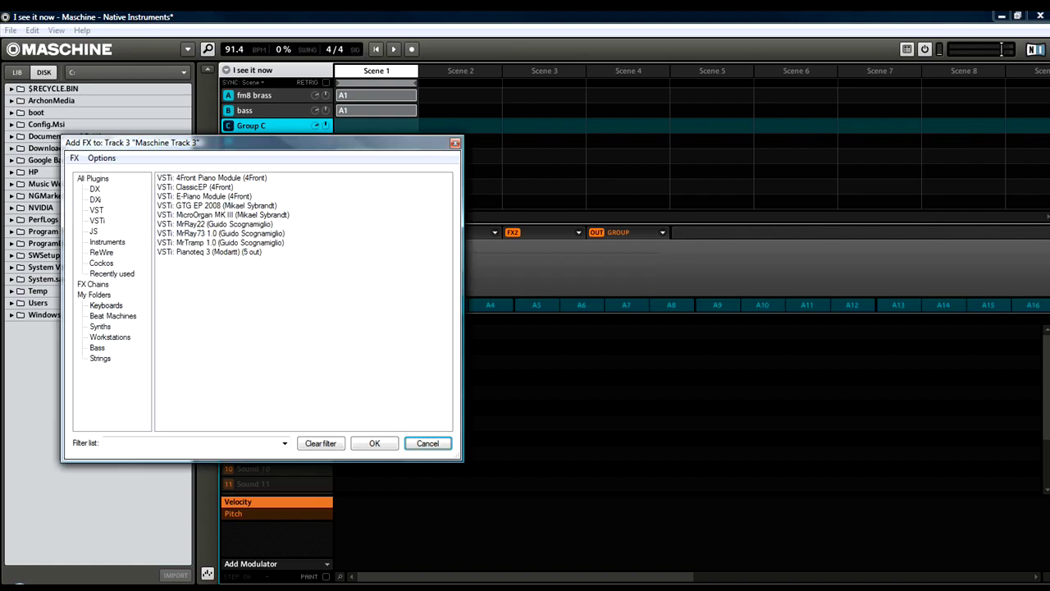
- Browse the Keyboards, Beat Machines, Synths, Bass and Strings folders, then cancel without adding
click(105, 305)
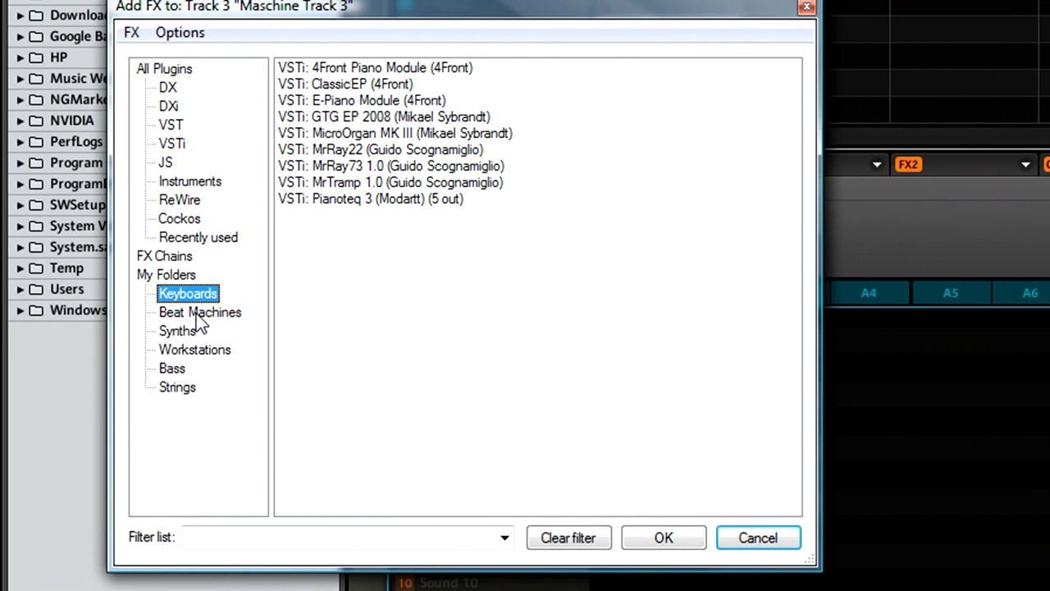
click(197, 318)
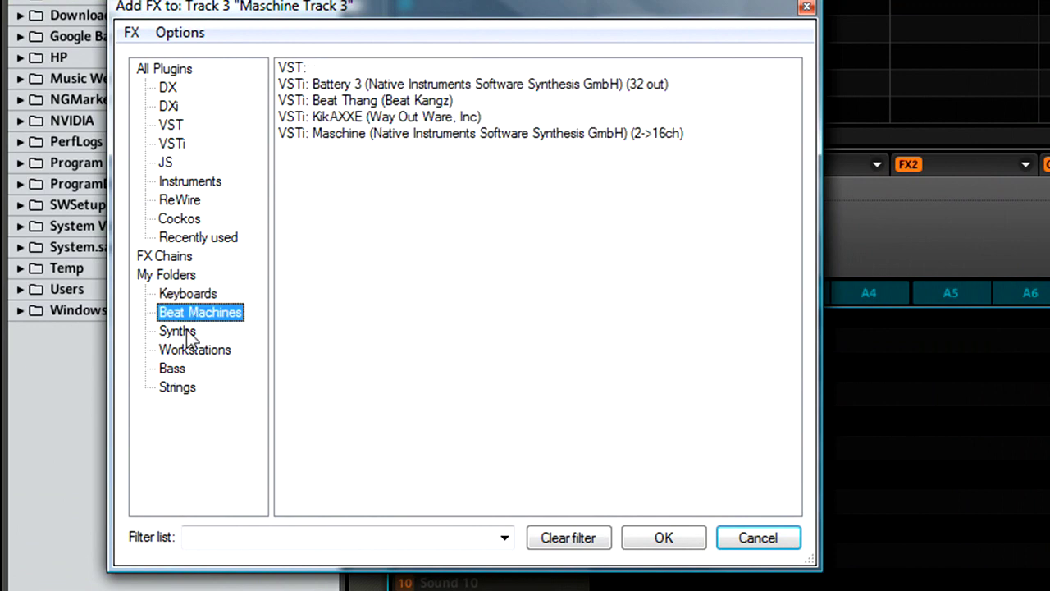
click(190, 351)
click(174, 370)
click(176, 389)
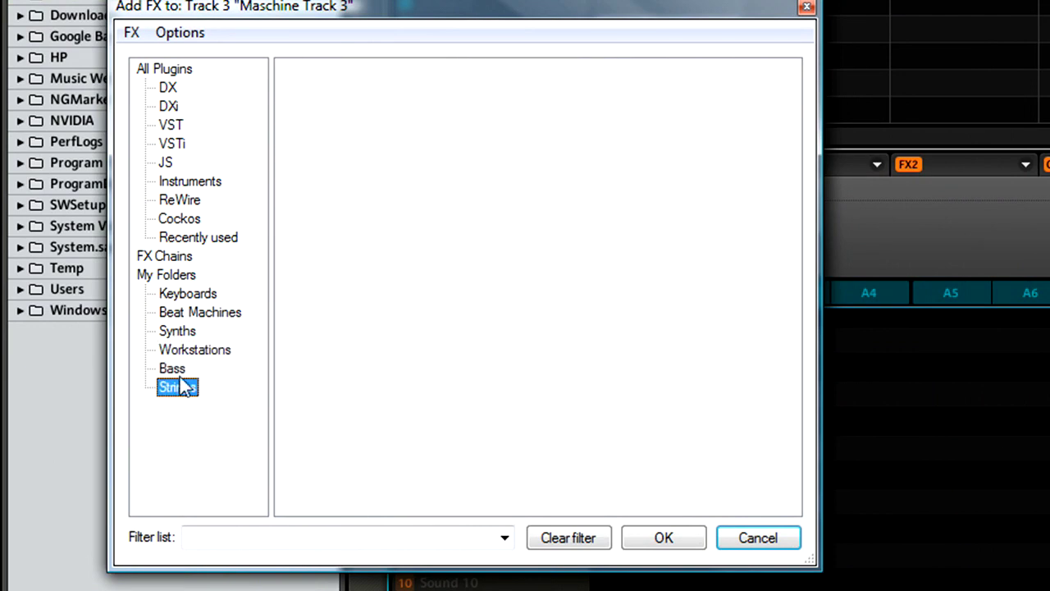
click(172, 369)
click(182, 331)
click(187, 313)
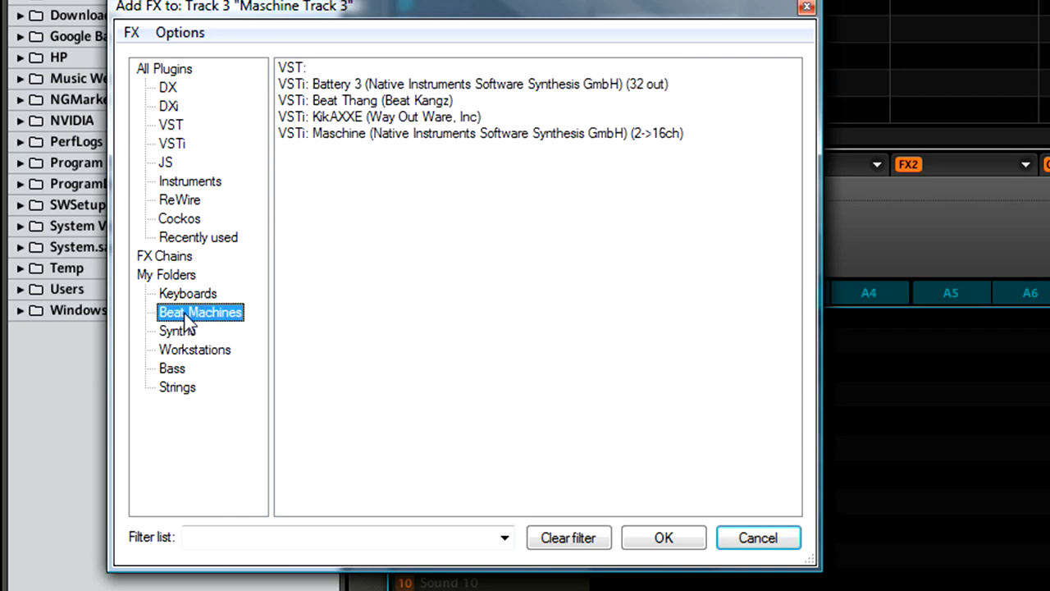
click(188, 296)
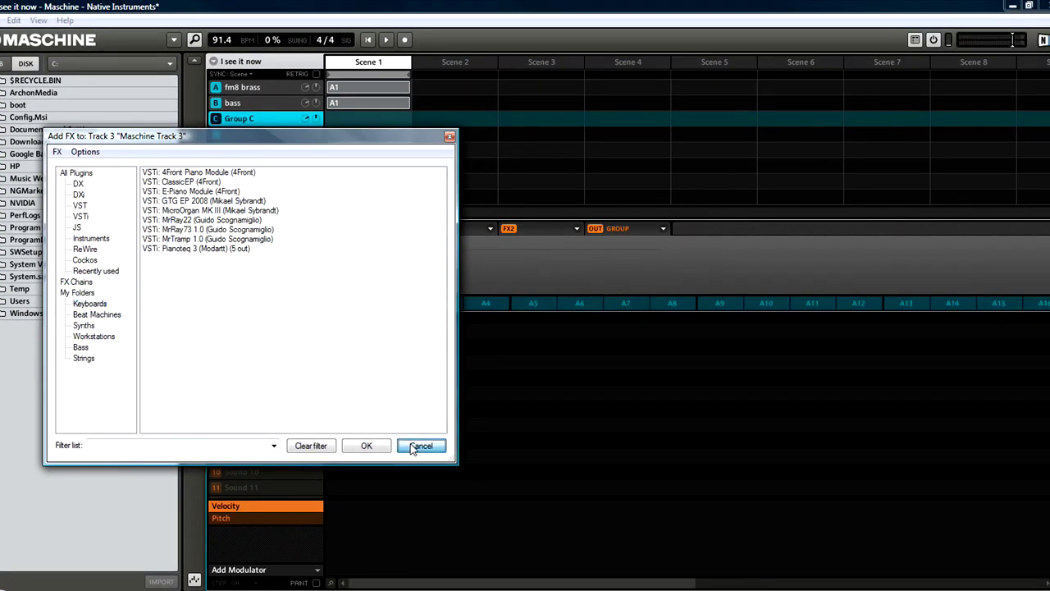
click(419, 447)
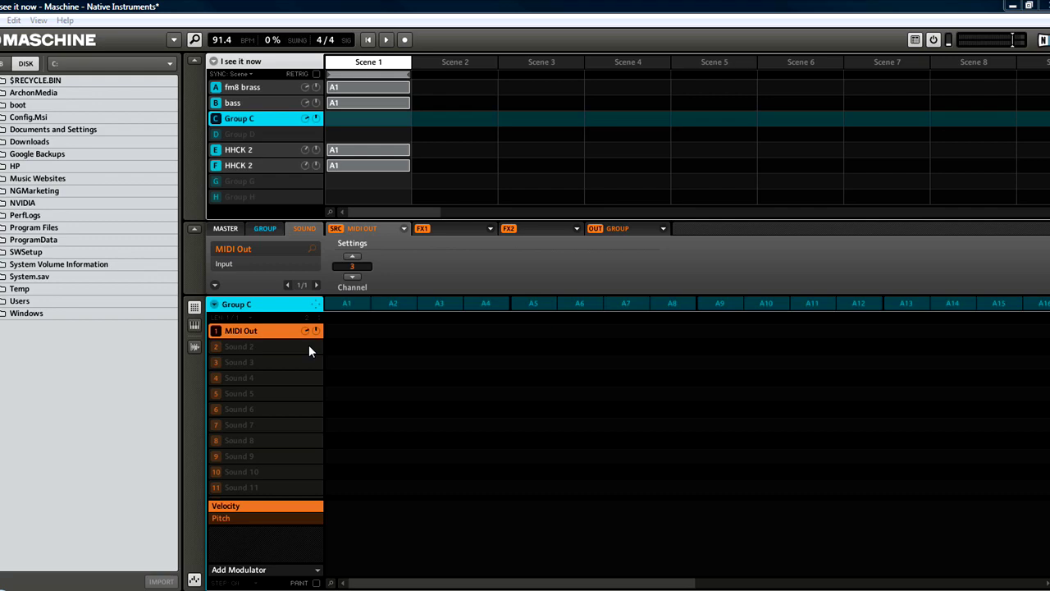
- Start Maschine playback with Space, leaving Group C on MIDI Out channel 3
key(space)
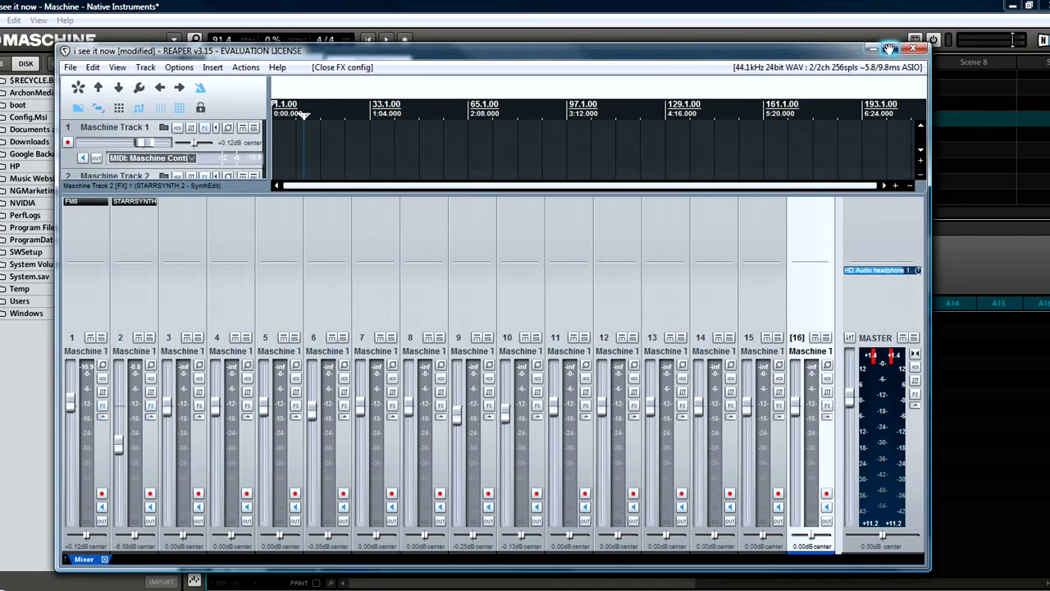
- Maximise REAPER, heighten the track area to five tracks, then restore the floating window
click(889, 49)
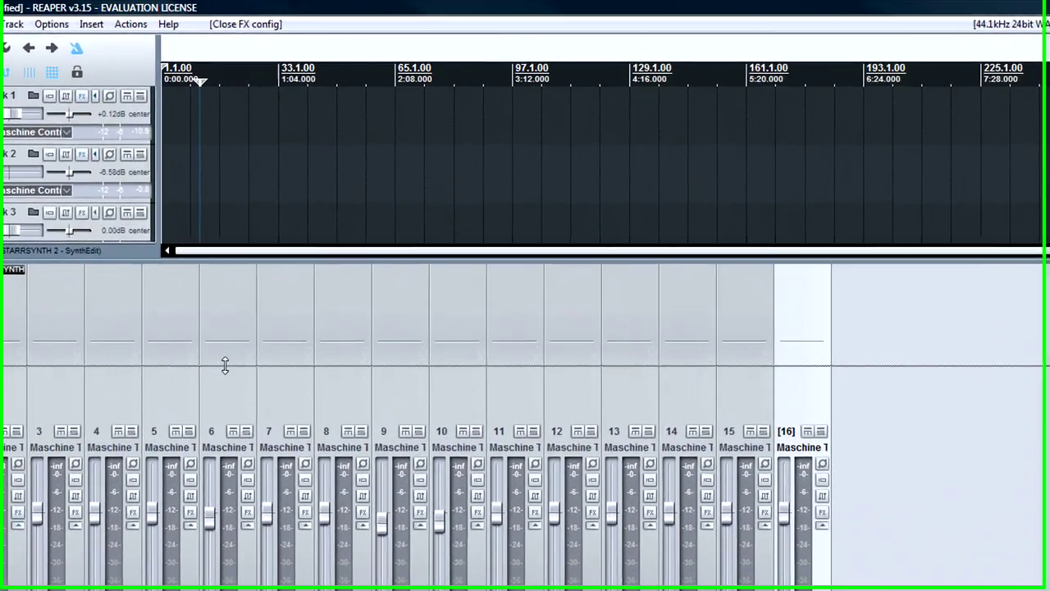
drag(255, 215, 247, 300)
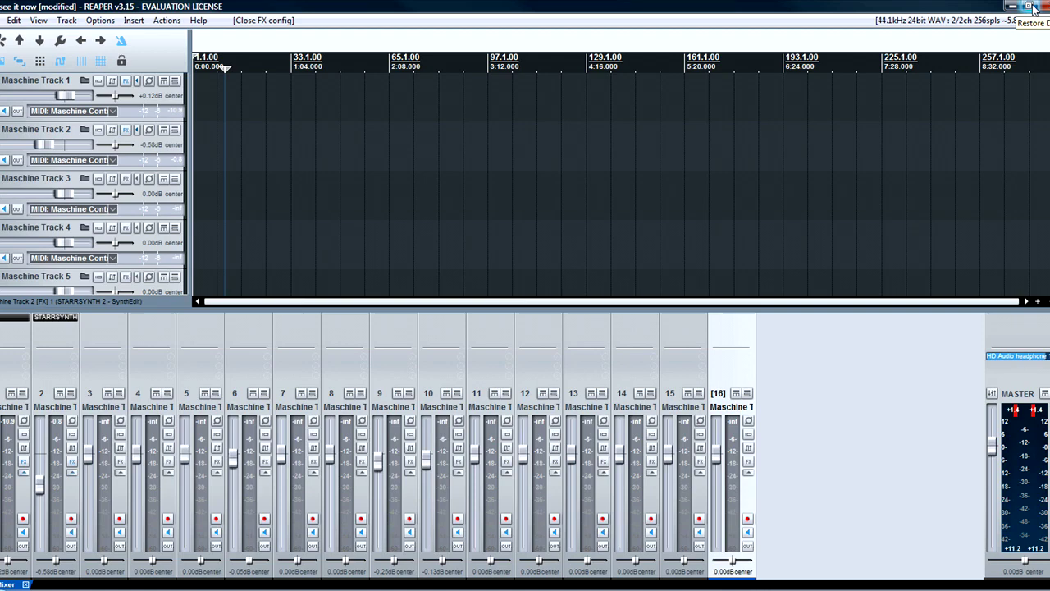
click(1031, 7)
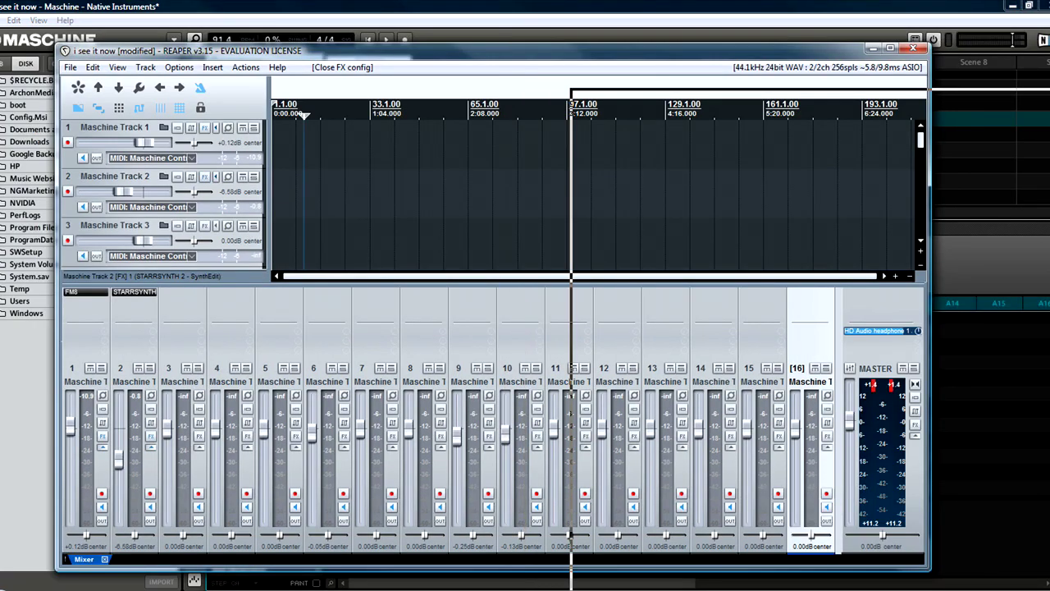
- Bring Maschine back in front of REAPER, showing Group C's MIDI Out sound
click(1014, 39)
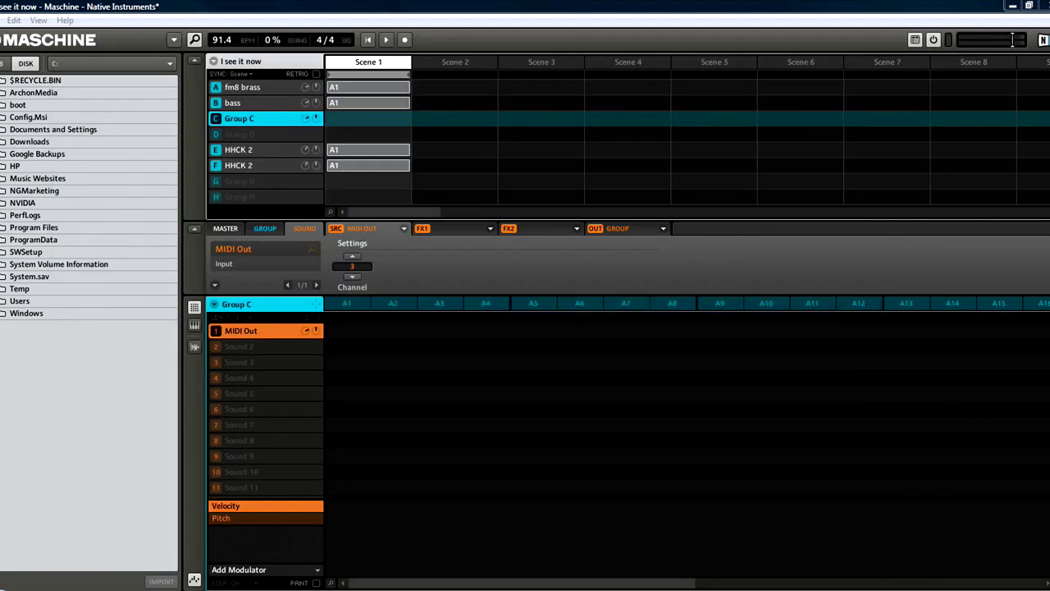